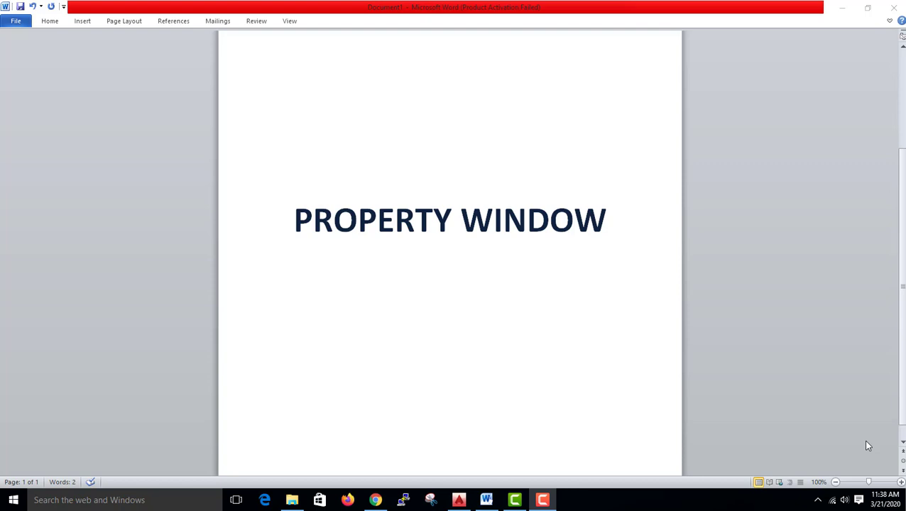
- Bring AutoCAD to the front and draw a circle (center, radius) on the left of the drawing
{"action": "left_click", "coordinate": [466, 501]}
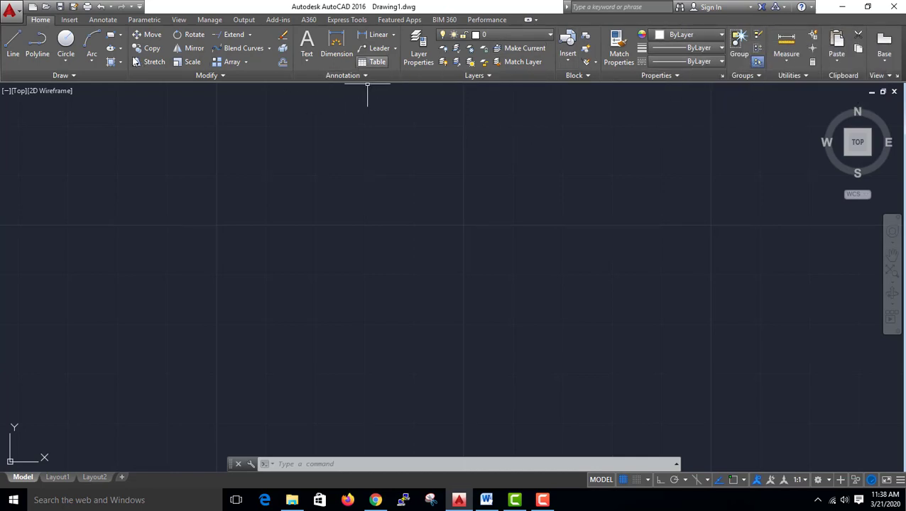
{"action": "left_click", "coordinate": [65, 41]}
{"action": "left_click", "coordinate": [236, 209]}
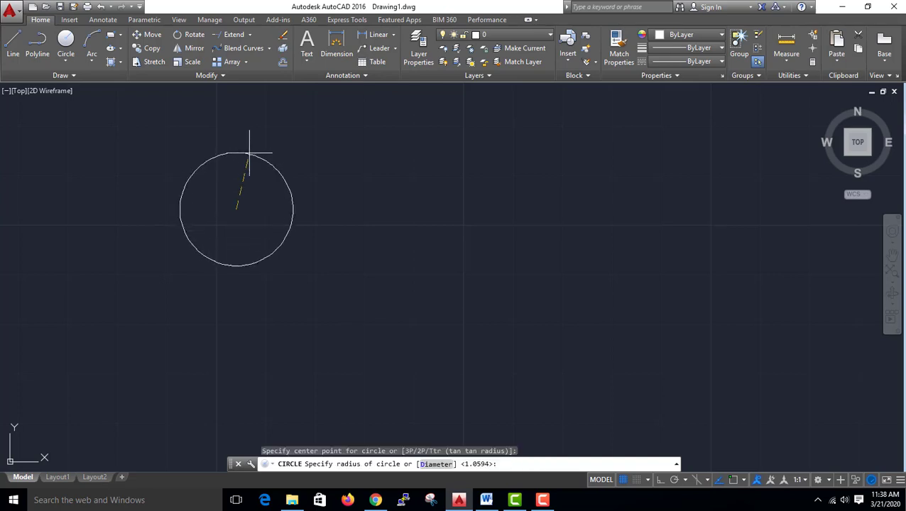
{"action": "left_click", "coordinate": [243, 149]}
- Draw a rectangle by two corners to the right of the circle
{"action": "left_click", "coordinate": [111, 36]}
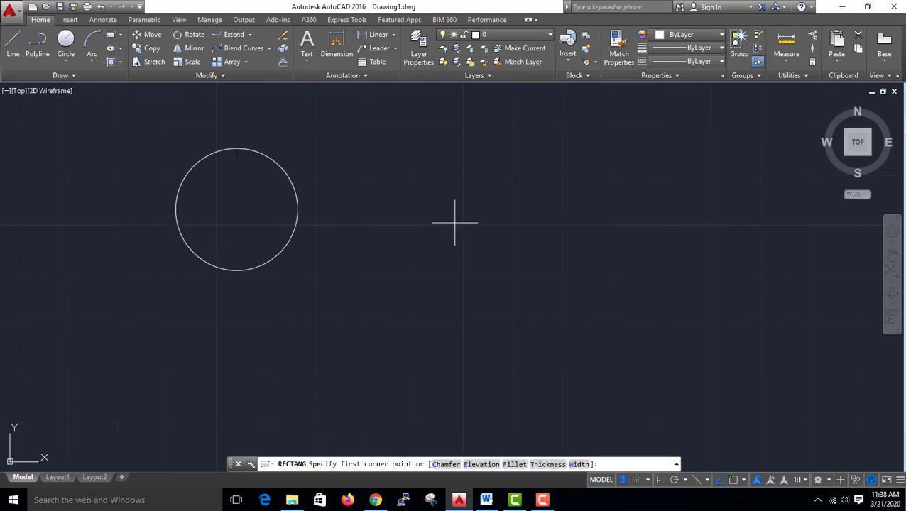
{"action": "left_click", "coordinate": [373, 154]}
{"action": "left_click", "coordinate": [533, 268]}
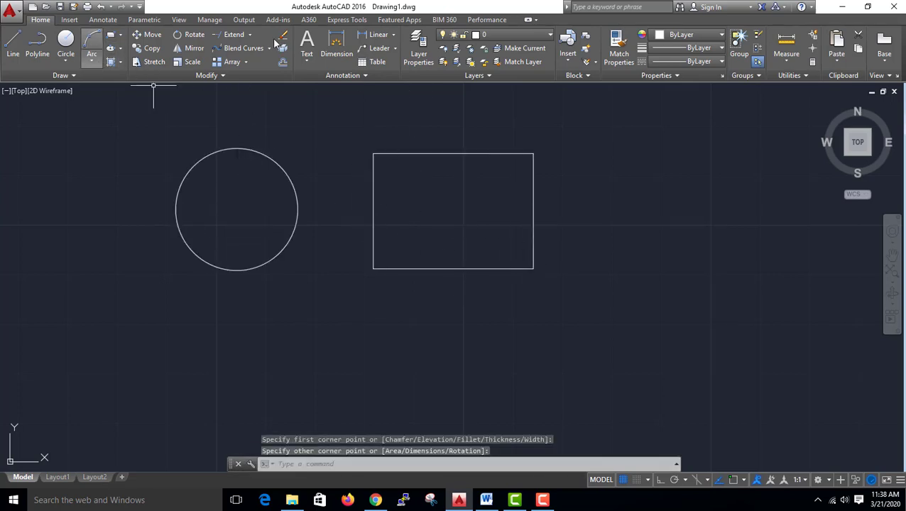
- Make the circle yellow
{"action": "left_click", "coordinate": [348, 142]}
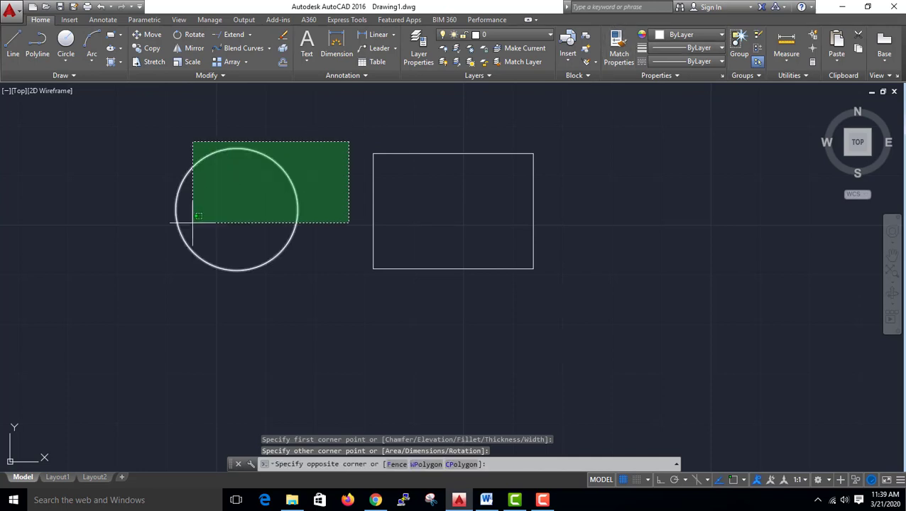
{"action": "left_click", "coordinate": [224, 197]}
{"action": "left_click", "coordinate": [700, 37]}
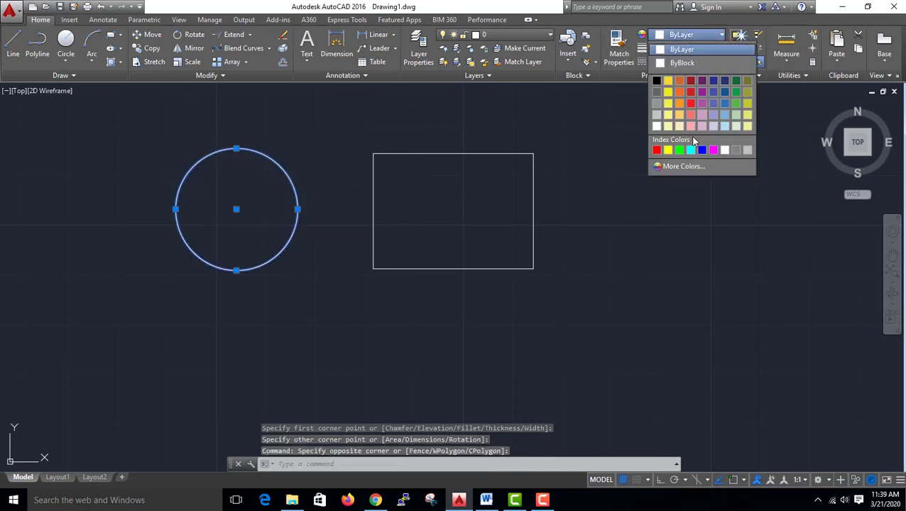
{"action": "left_click", "coordinate": [671, 151]}
- Draw a second rectangle over the right part of the first one
{"action": "key", "text": "Return"}
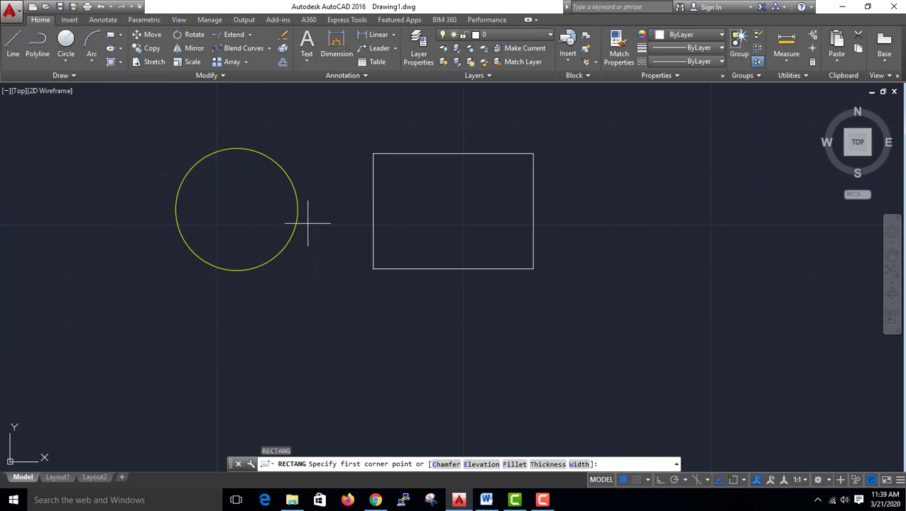
{"action": "left_click", "coordinate": [594, 155]}
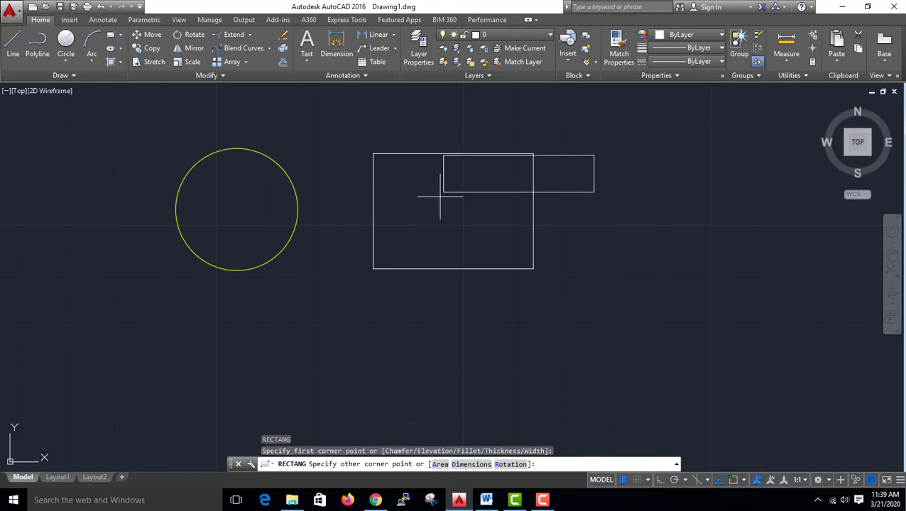
{"action": "left_click", "coordinate": [433, 212]}
- Select the first rectangle and set its colour to magenta
{"action": "left_click", "coordinate": [589, 299]}
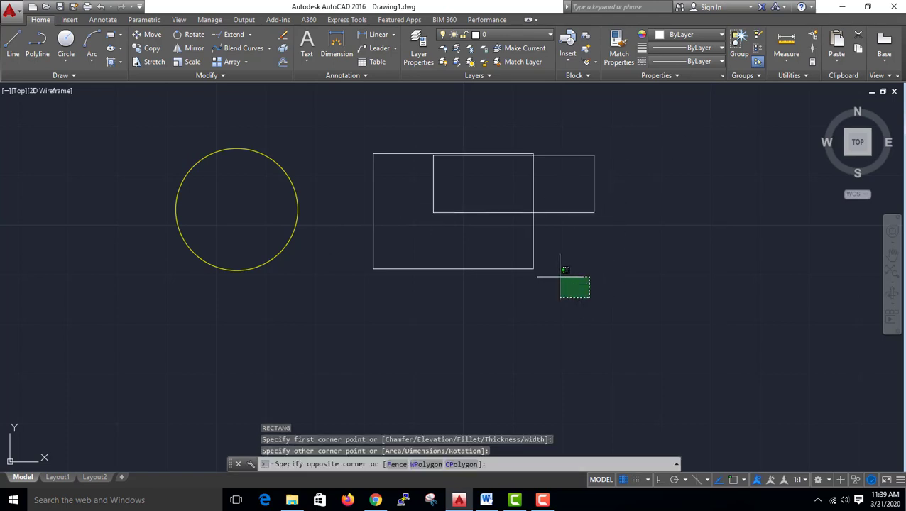
{"action": "left_click", "coordinate": [651, 257]}
{"action": "left_click", "coordinate": [558, 286]}
{"action": "left_click", "coordinate": [477, 238]}
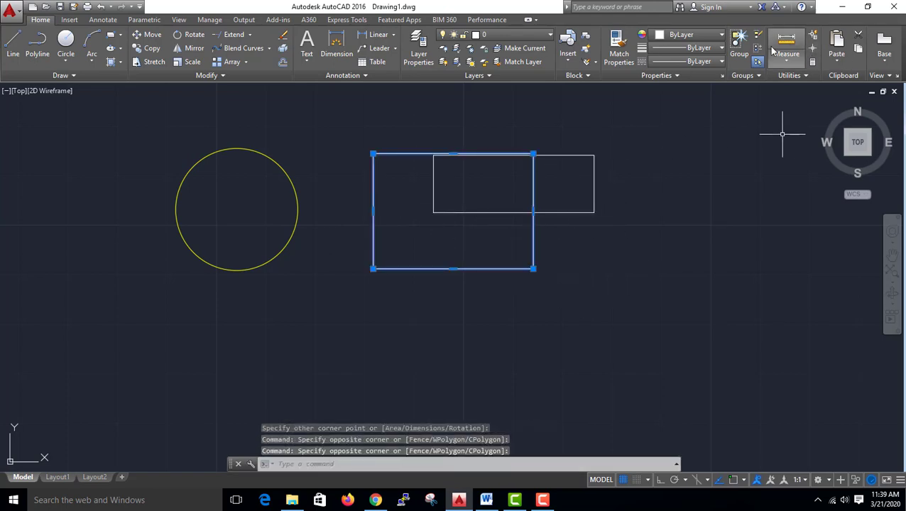
{"action": "left_click", "coordinate": [692, 35]}
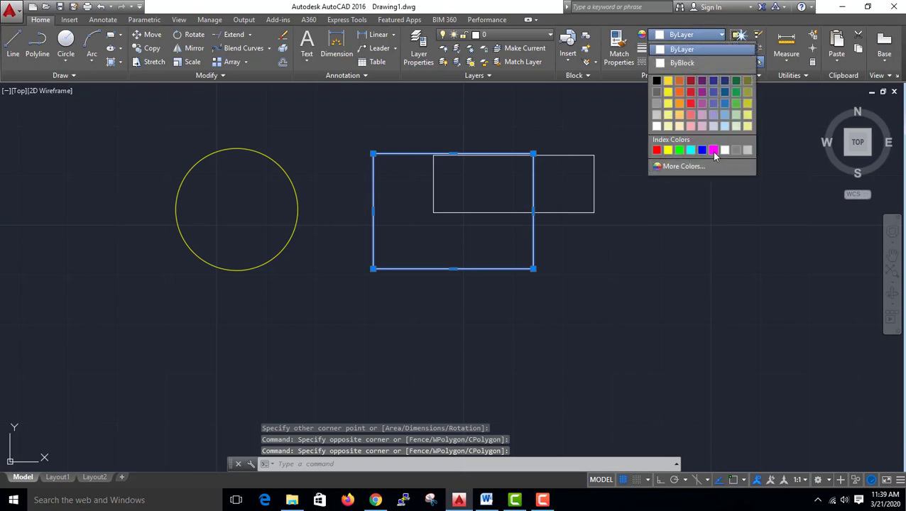
{"action": "left_click", "coordinate": [713, 150]}
- Draw a third rectangle, then erase the two extra white rectangles
{"action": "key", "text": "Return"}
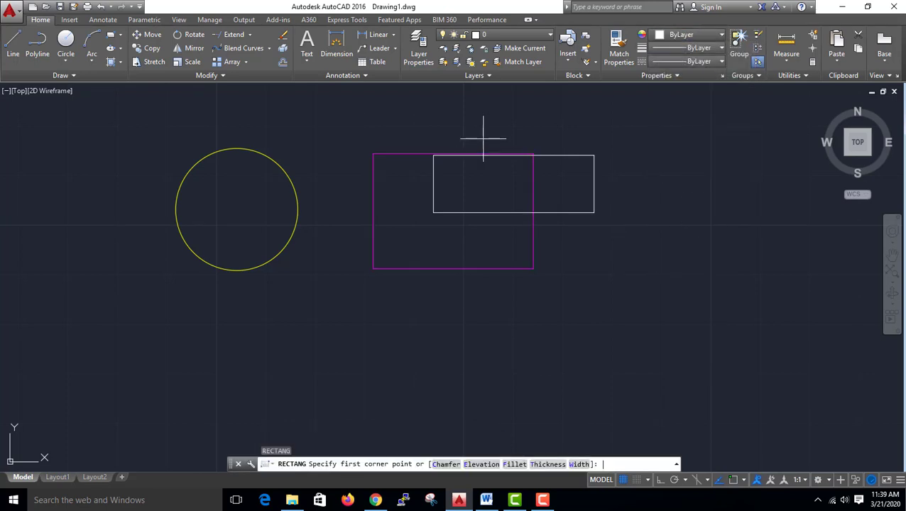
{"action": "left_click", "coordinate": [647, 280]}
{"action": "left_click", "coordinate": [448, 110]}
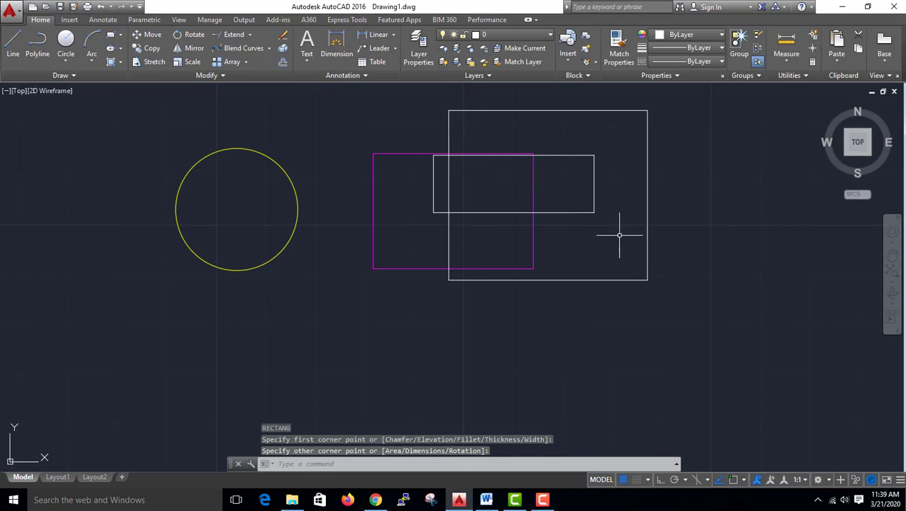
{"action": "key", "text": "Escape"}
{"action": "left_click", "coordinate": [664, 334]}
{"action": "left_click", "coordinate": [581, 199]}
{"action": "key", "text": "Delete"}
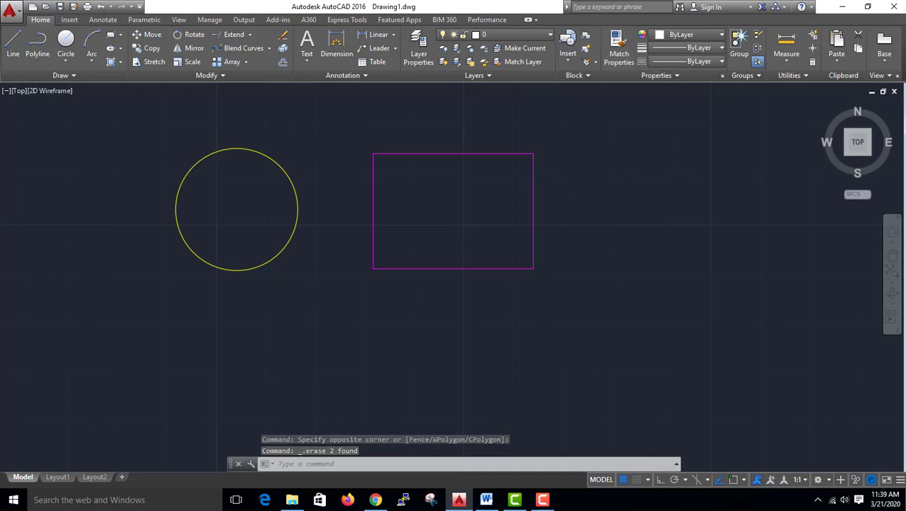
- Draw a new circle to the right of the magenta rectangle
{"action": "scroll", "coordinate": [724, 188], "scroll_direction": "up", "scroll_amount": 2}
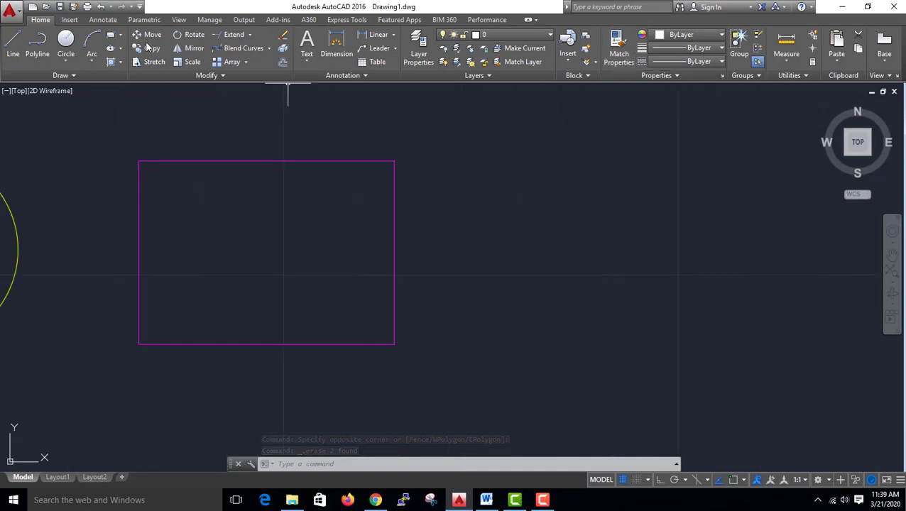
{"action": "left_click", "coordinate": [65, 41]}
{"action": "left_click", "coordinate": [660, 249]}
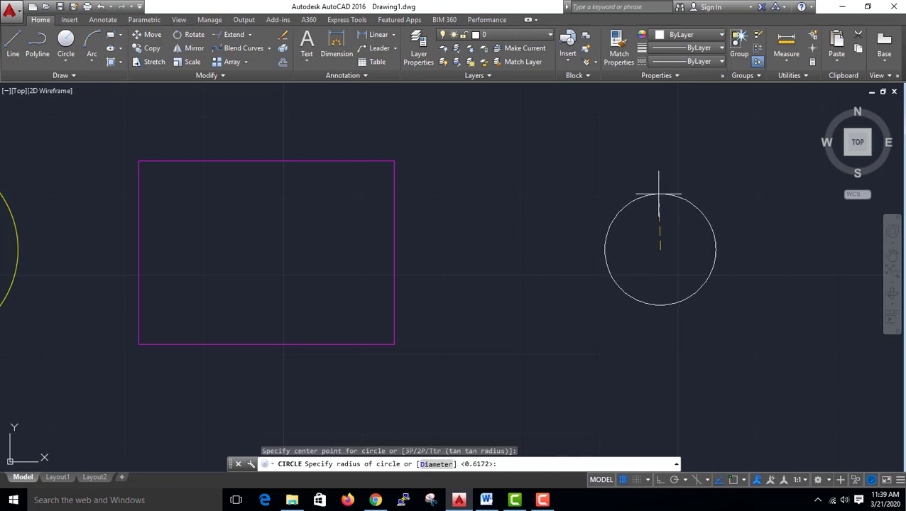
{"action": "left_click", "coordinate": [660, 182]}
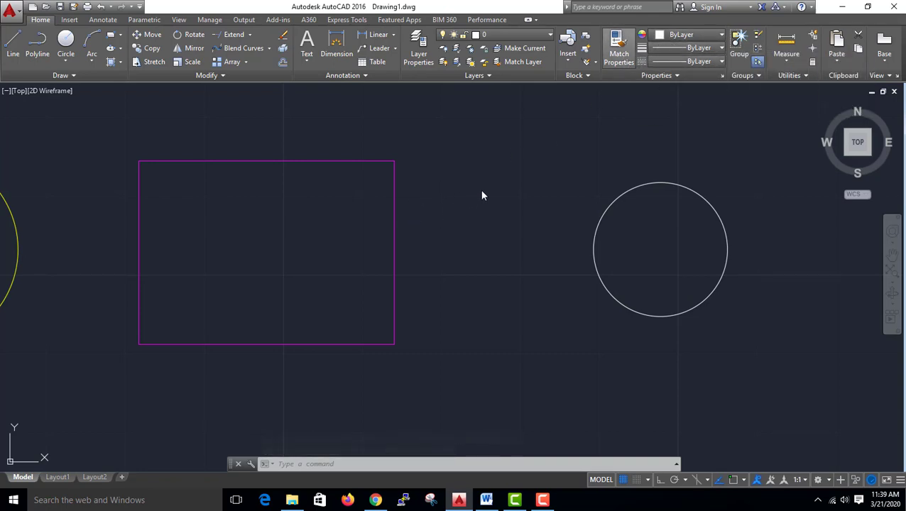
- Match the new circle's properties to the magenta rectangle
{"action": "left_click", "coordinate": [392, 199]}
{"action": "left_click", "coordinate": [667, 186]}
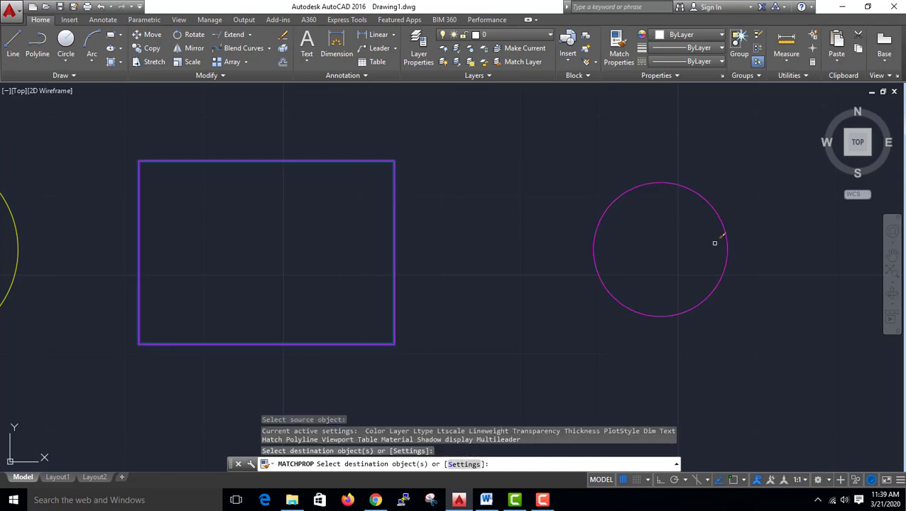
{"action": "key", "text": "Return"}
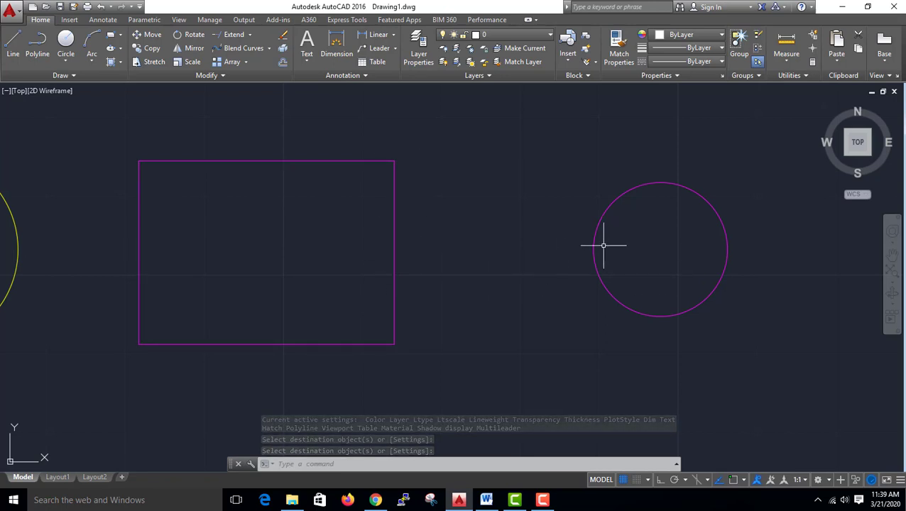
- Open the Linetype Manager through the Linetype dropdown's Other... entry, leaving lineweight unchanged
{"action": "scroll", "coordinate": [528, 275], "scroll_direction": "down", "scroll_amount": 2}
{"action": "scroll", "coordinate": [542, 273], "scroll_direction": "down", "scroll_amount": 2}
{"action": "scroll", "coordinate": [433, 285], "scroll_direction": "up", "scroll_amount": 2}
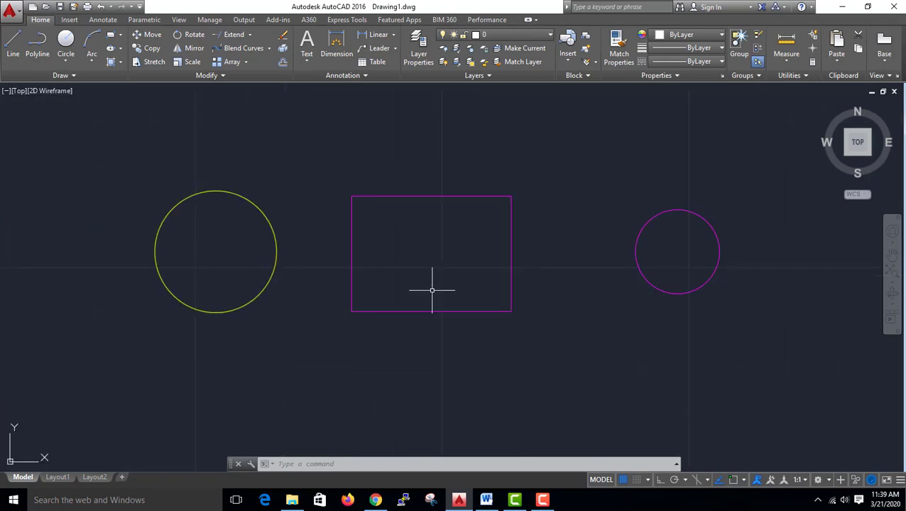
{"action": "left_click", "coordinate": [708, 49]}
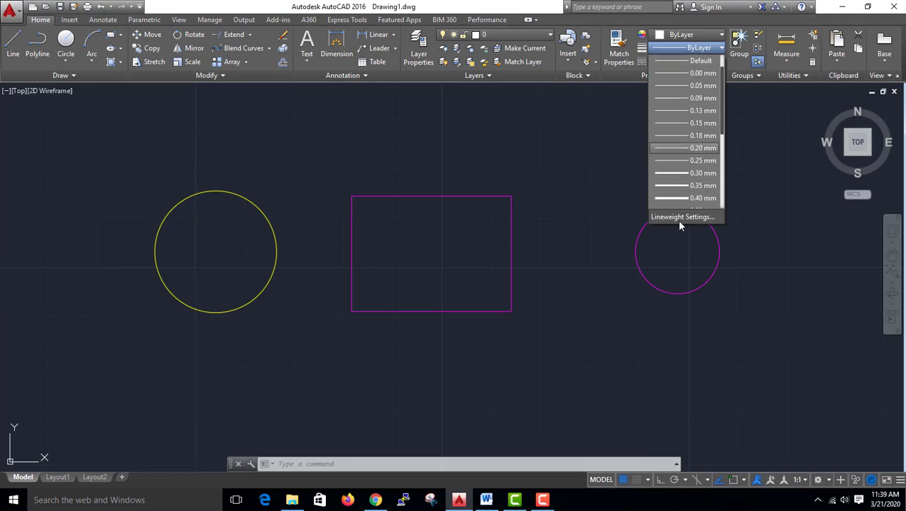
{"action": "left_click", "coordinate": [567, 233]}
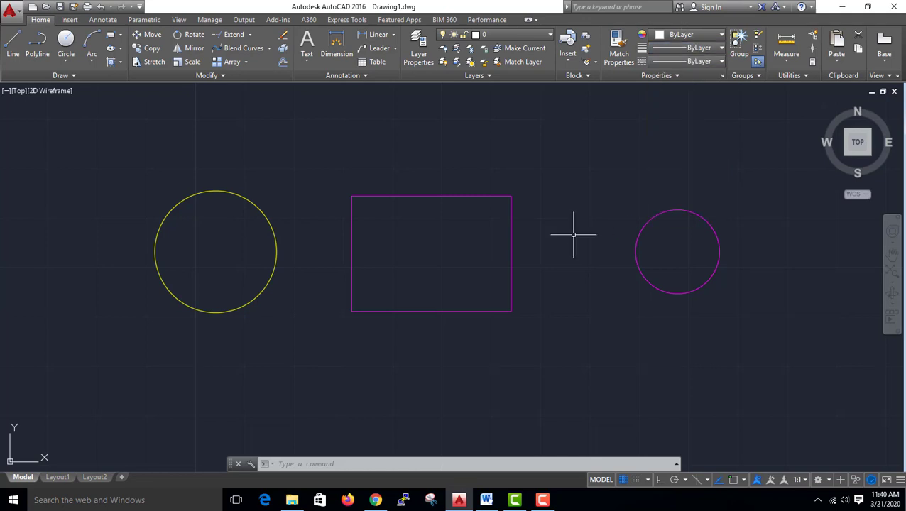
{"action": "left_click", "coordinate": [689, 61]}
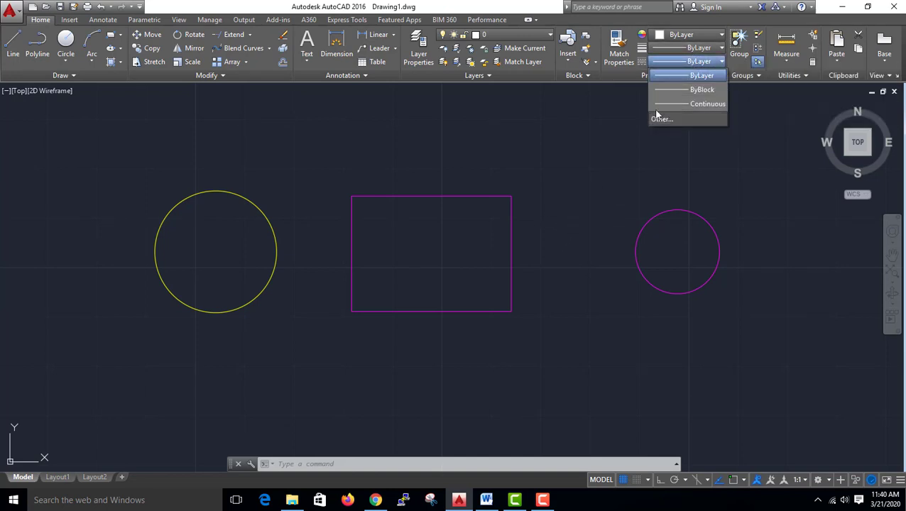
{"action": "scroll", "coordinate": [514, 220], "scroll_direction": "down", "scroll_amount": 2}
{"action": "scroll", "coordinate": [788, 188], "scroll_direction": "up", "scroll_amount": 2}
{"action": "scroll", "coordinate": [708, 183], "scroll_direction": "down", "scroll_amount": 2}
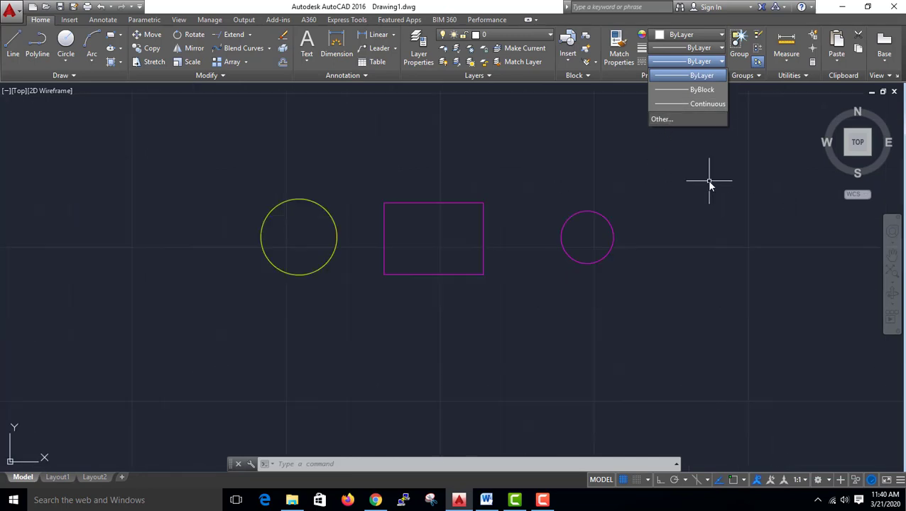
{"action": "left_click", "coordinate": [679, 121]}
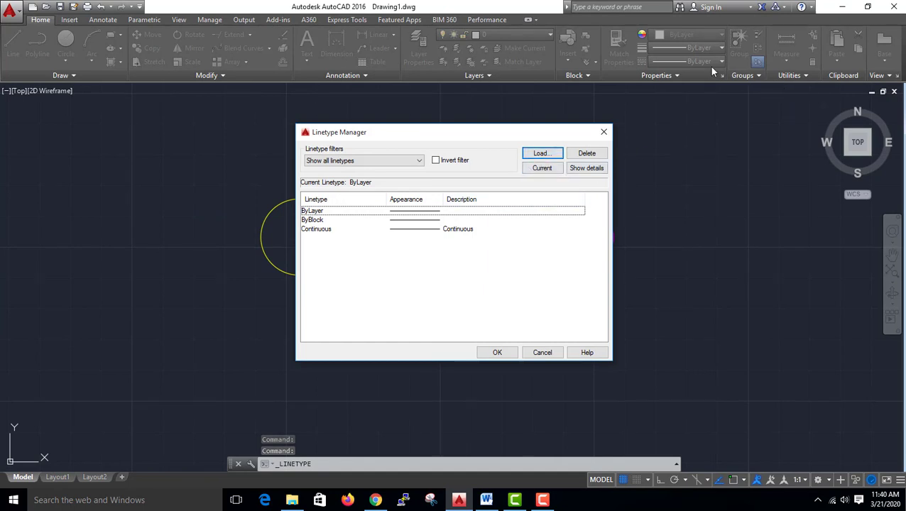
- Load the CENTER linetype from acad.lin through the Linetype Manager
{"action": "left_click", "coordinate": [604, 131]}
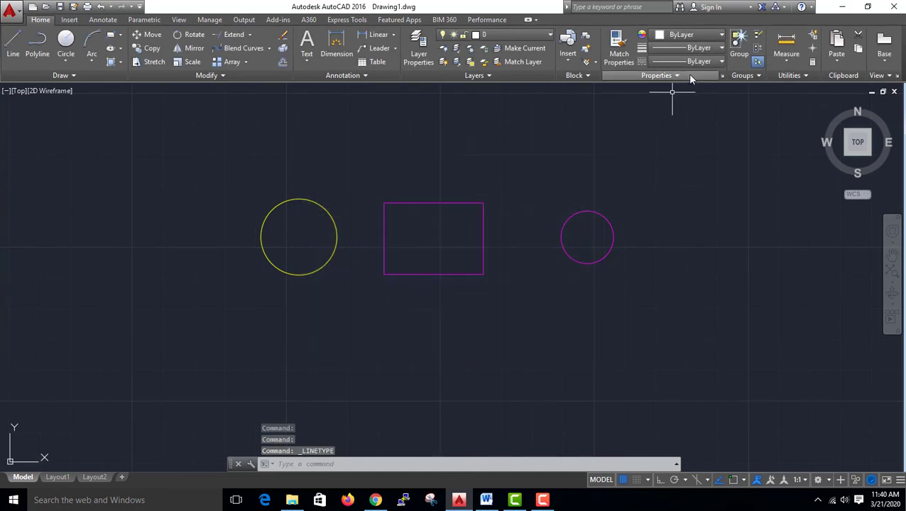
{"action": "left_click", "coordinate": [709, 61]}
{"action": "left_click", "coordinate": [688, 120]}
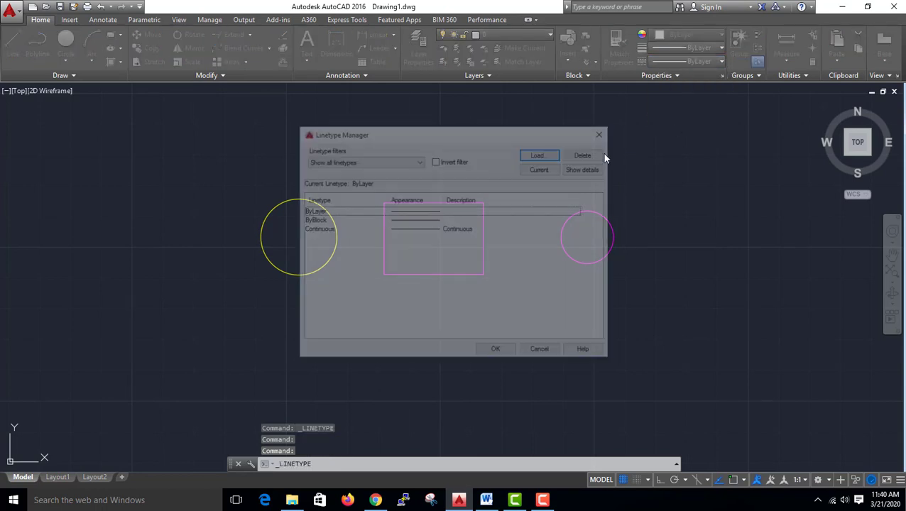
{"action": "left_click", "coordinate": [541, 154]}
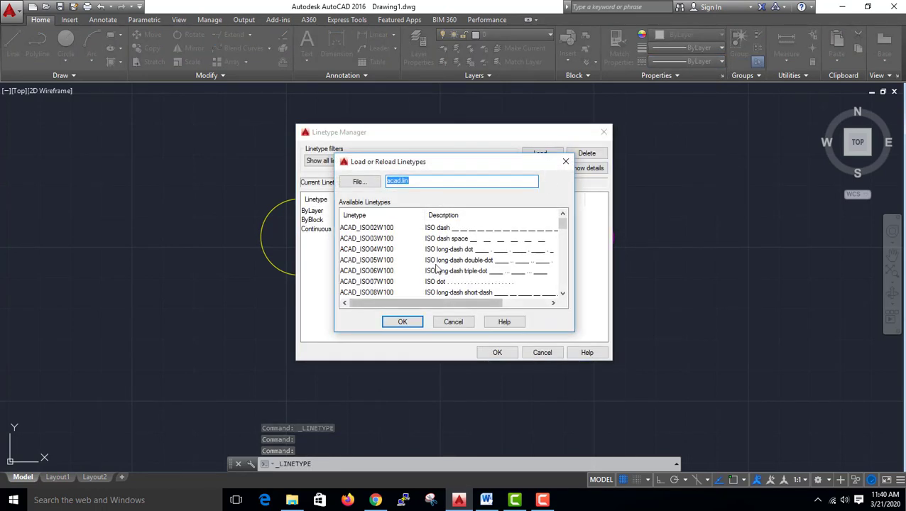
{"action": "left_click", "coordinate": [383, 271]}
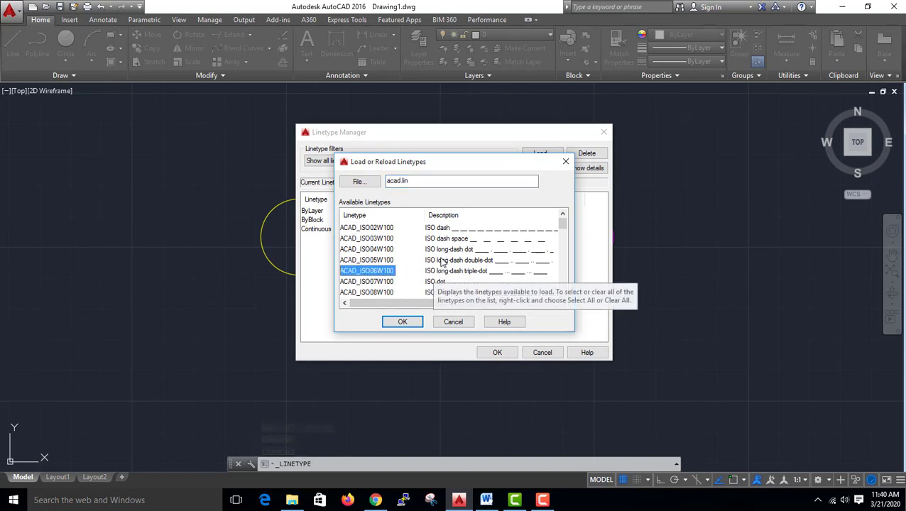
{"action": "key", "text": "c"}
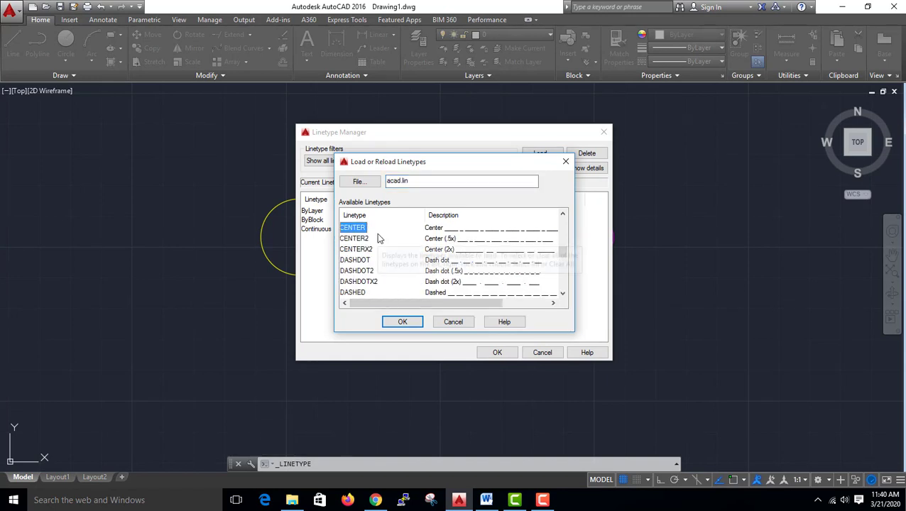
{"action": "left_click", "coordinate": [402, 322]}
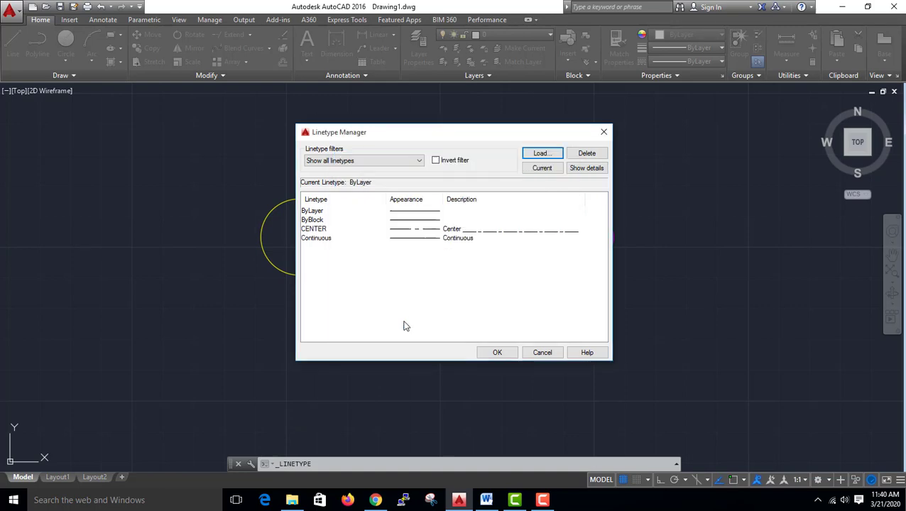
{"action": "left_click", "coordinate": [495, 353]}
{"action": "left_click", "coordinate": [715, 62]}
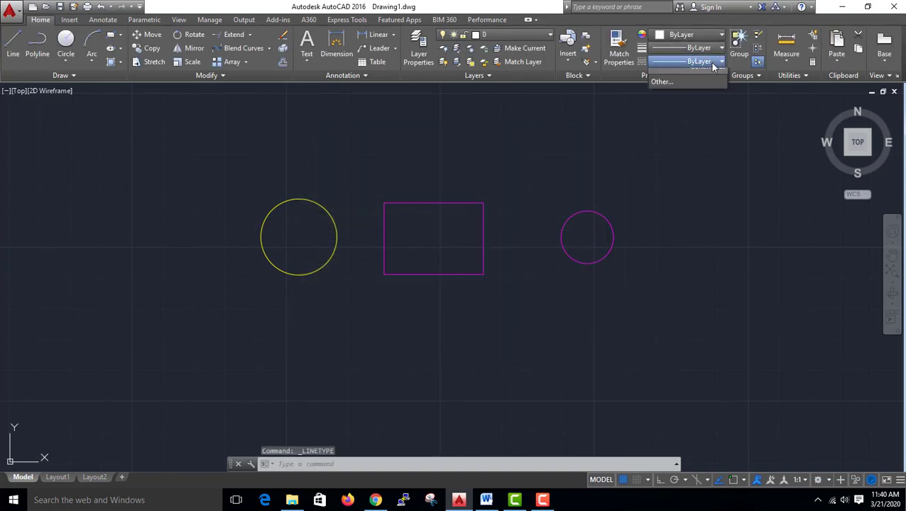
- With CENTER linetype current, draw a long horizontal Ortho line along the bottom and a circle at right
{"action": "left_click", "coordinate": [699, 103]}
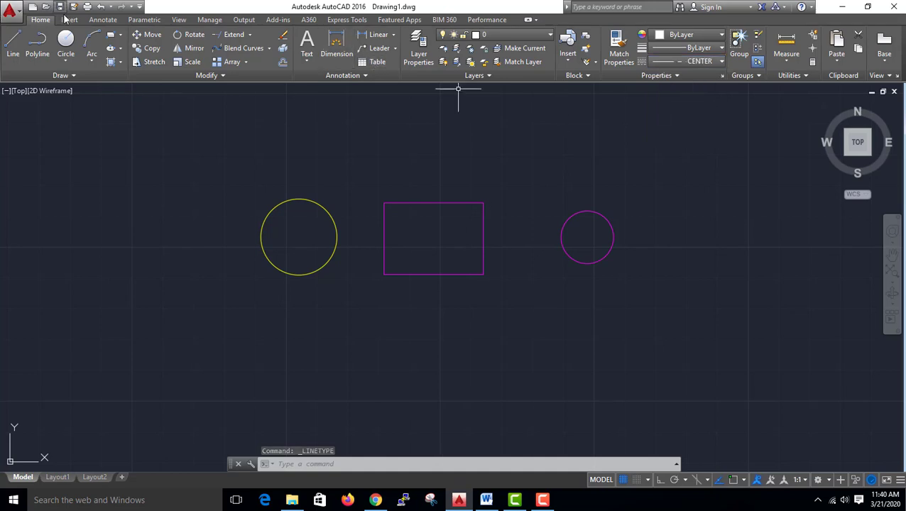
{"action": "left_click", "coordinate": [13, 47]}
{"action": "left_click", "coordinate": [142, 348]}
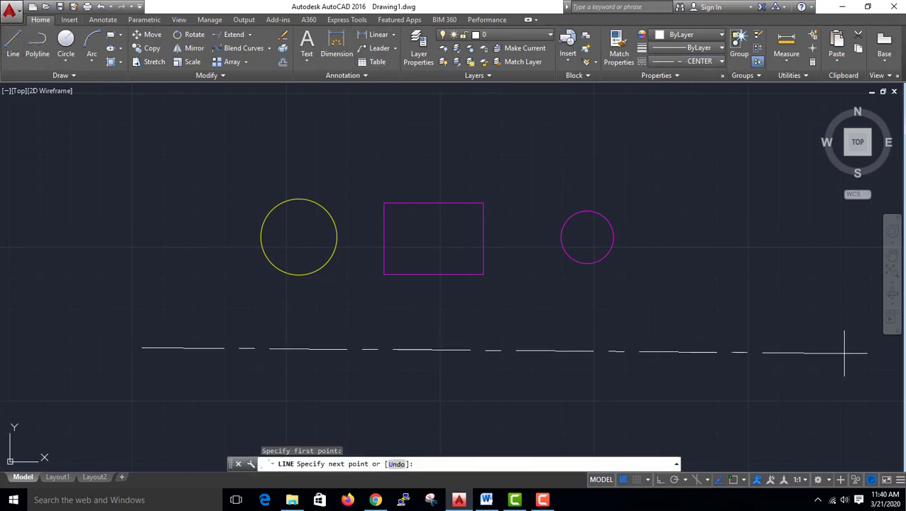
{"action": "key", "text": "F8"}
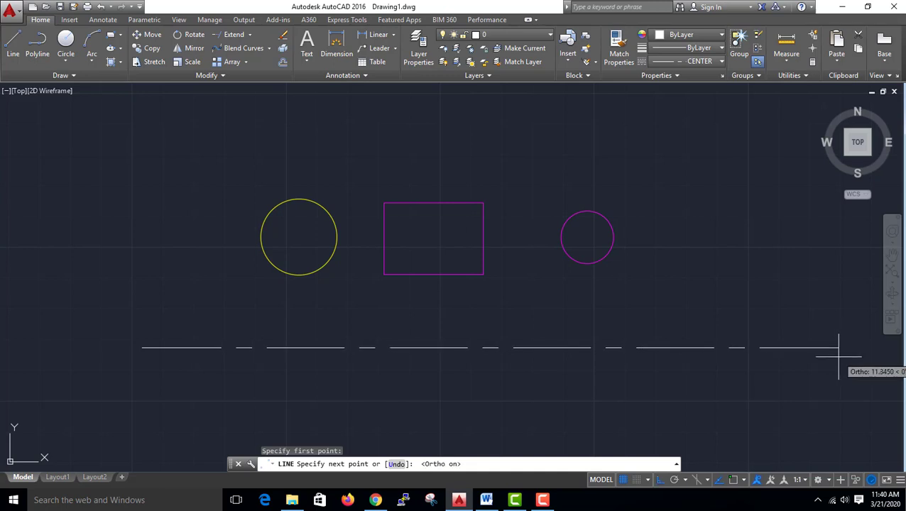
{"action": "left_click", "coordinate": [823, 360]}
{"action": "key", "text": "Return"}
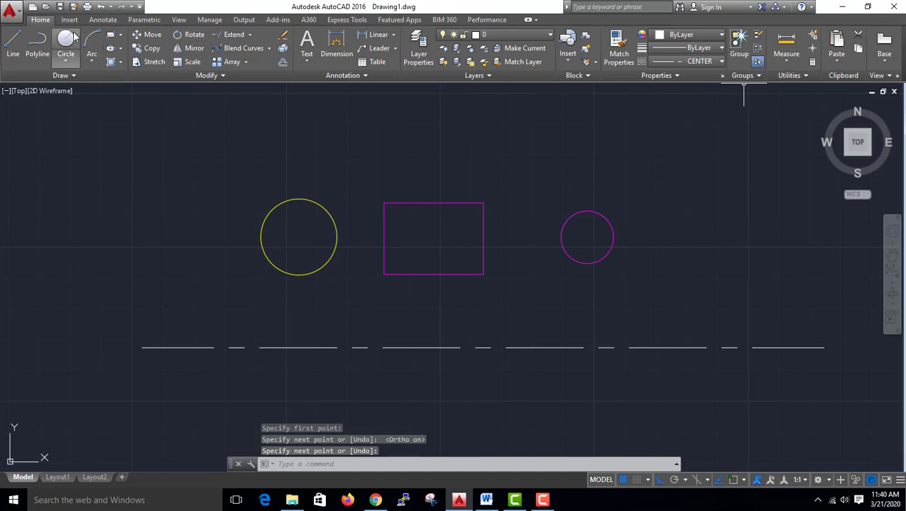
{"action": "left_click", "coordinate": [738, 232]}
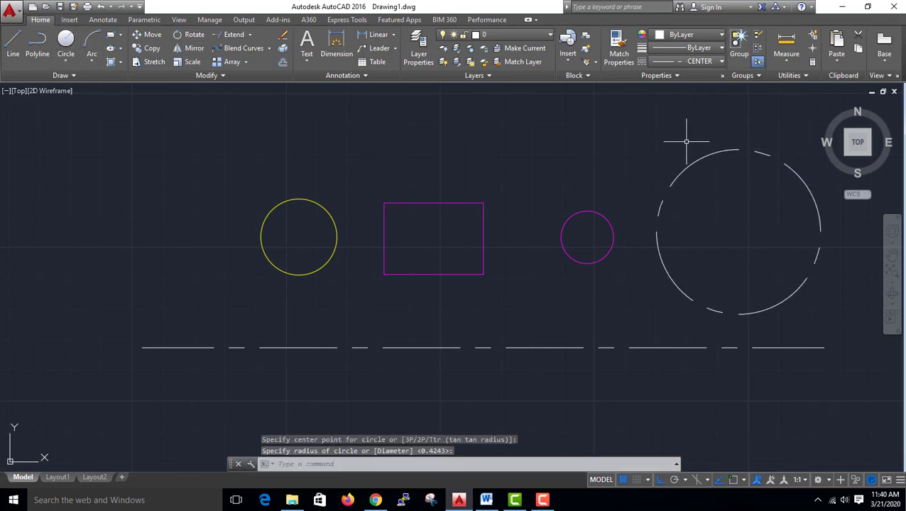
{"action": "left_click", "coordinate": [717, 63]}
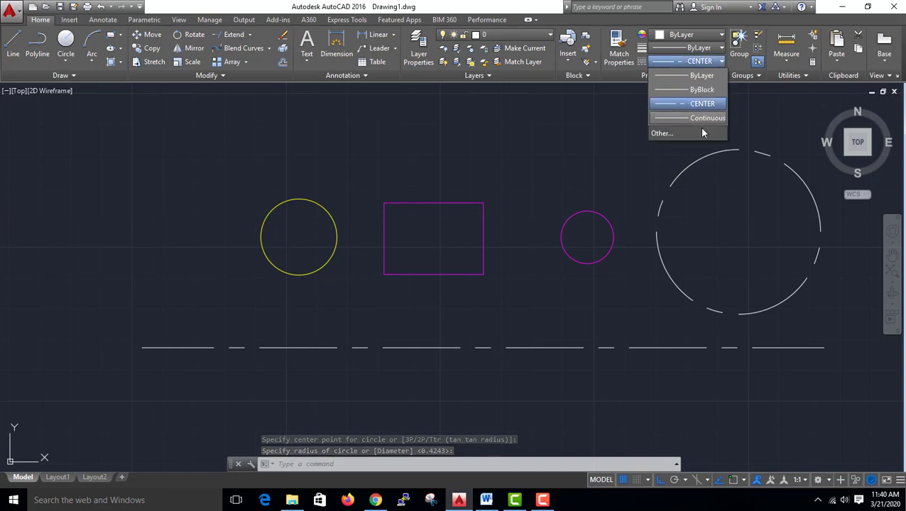
- Load the HIDDEN linetype from acad.lin into the drawing
{"action": "left_click", "coordinate": [670, 134]}
{"action": "left_click", "coordinate": [539, 153]}
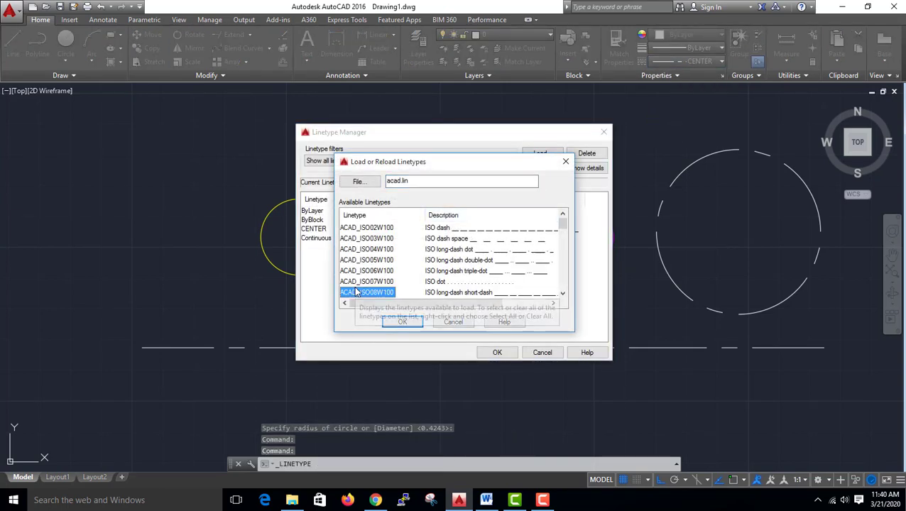
{"action": "key", "text": "h"}
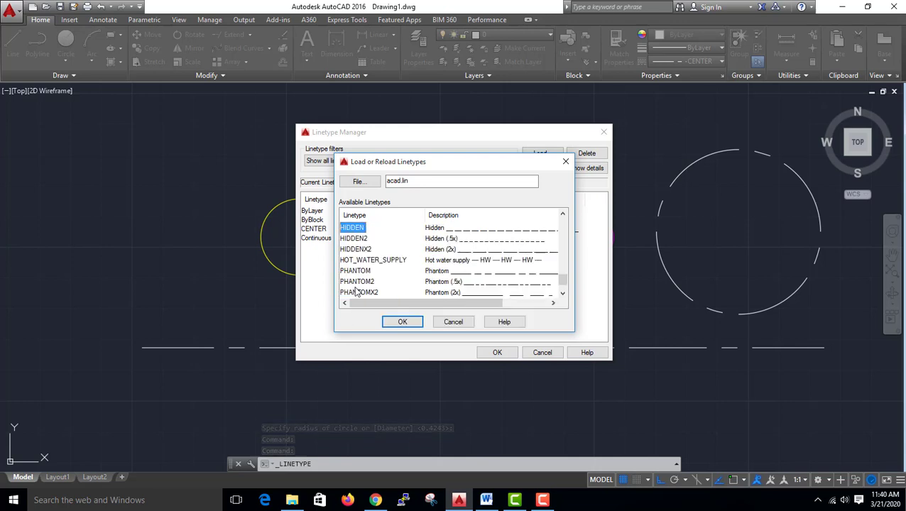
{"action": "left_click", "coordinate": [402, 321]}
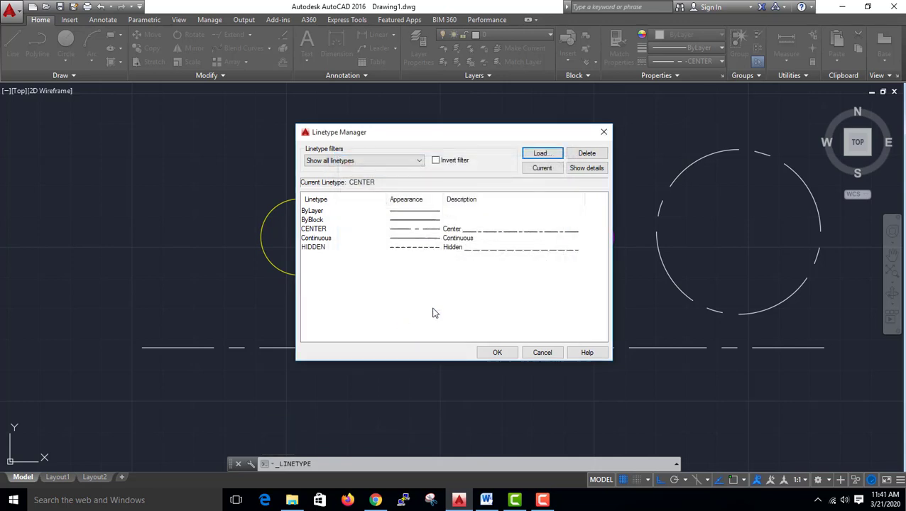
{"action": "left_click", "coordinate": [497, 352]}
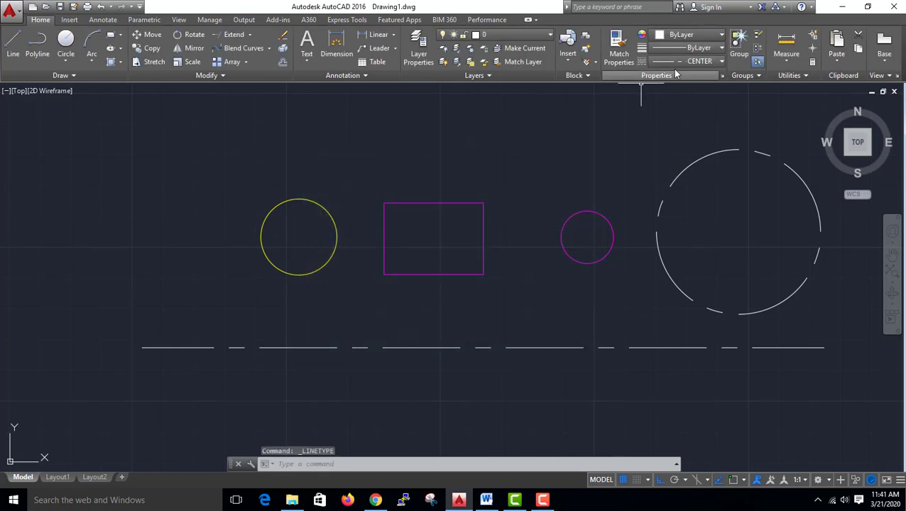
- Make HIDDEN current and draw a dashed circle above-left of the yellow circle
{"action": "left_click", "coordinate": [679, 63]}
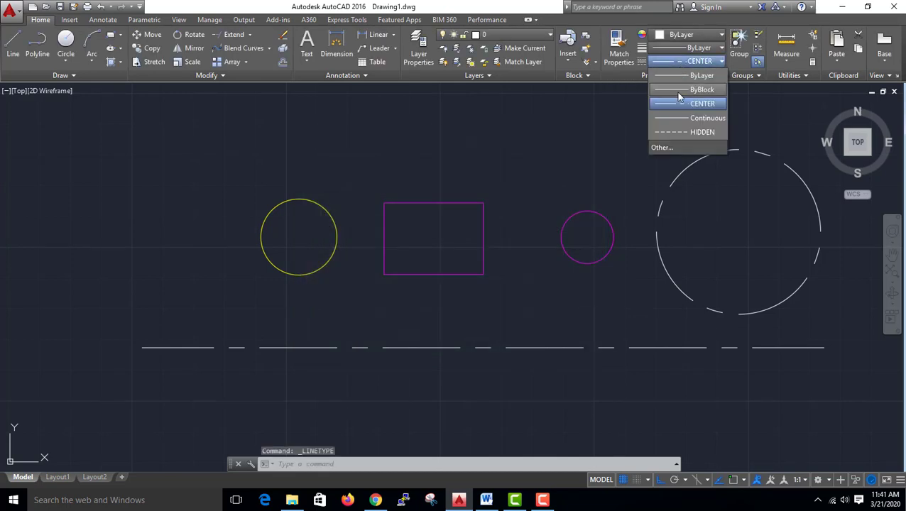
{"action": "left_click", "coordinate": [672, 128]}
{"action": "left_click", "coordinate": [65, 41]}
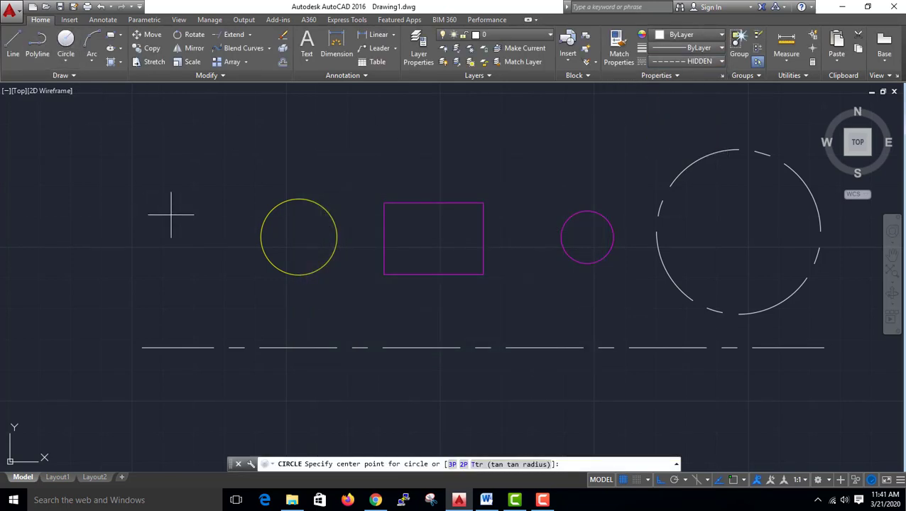
{"action": "left_click", "coordinate": [72, 151]}
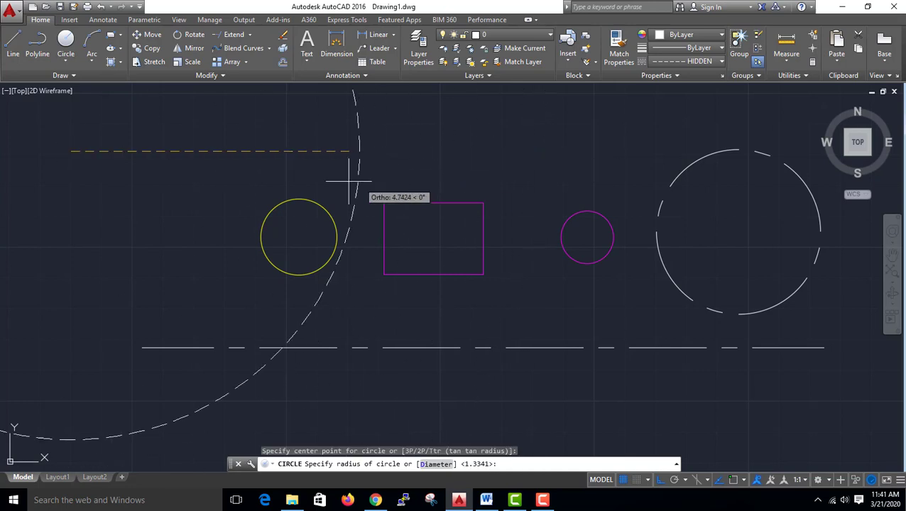
{"action": "left_click", "coordinate": [153, 167]}
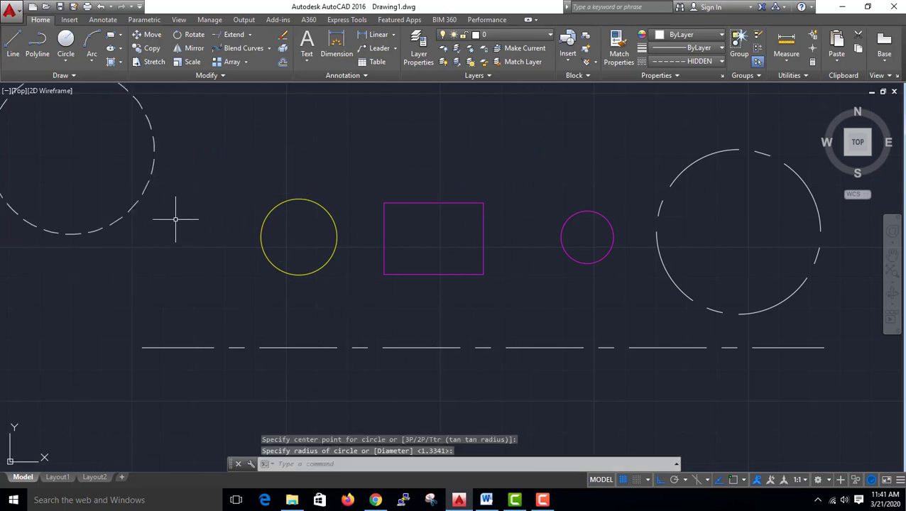
{"action": "scroll", "coordinate": [182, 216], "scroll_direction": "down", "scroll_amount": 4}
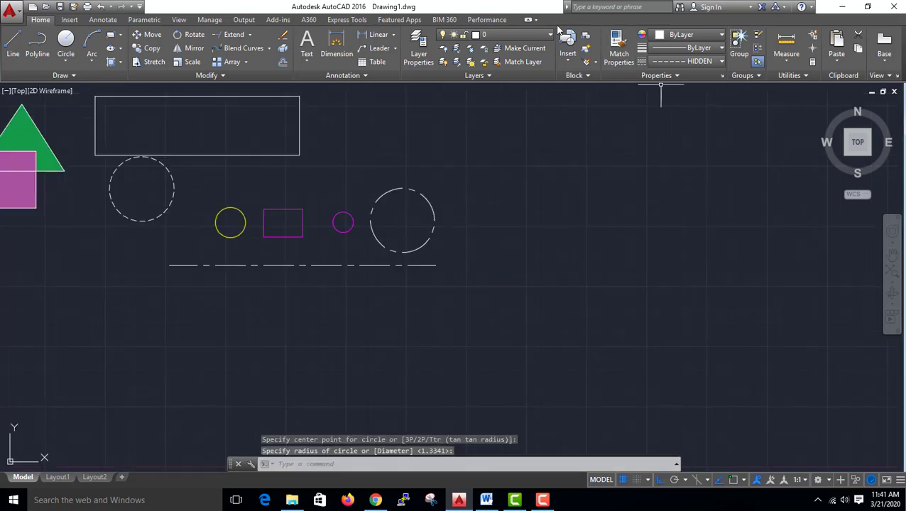
{"action": "scroll", "coordinate": [362, 172], "scroll_direction": "up", "scroll_amount": 2}
{"action": "mouse_move", "coordinate": [360, 172]}
{"action": "middle_mouse_down"}
{"action": "mouse_move", "coordinate": [379, 188]}
{"action": "mouse_move", "coordinate": [386, 232]}
{"action": "middle_mouse_up"}
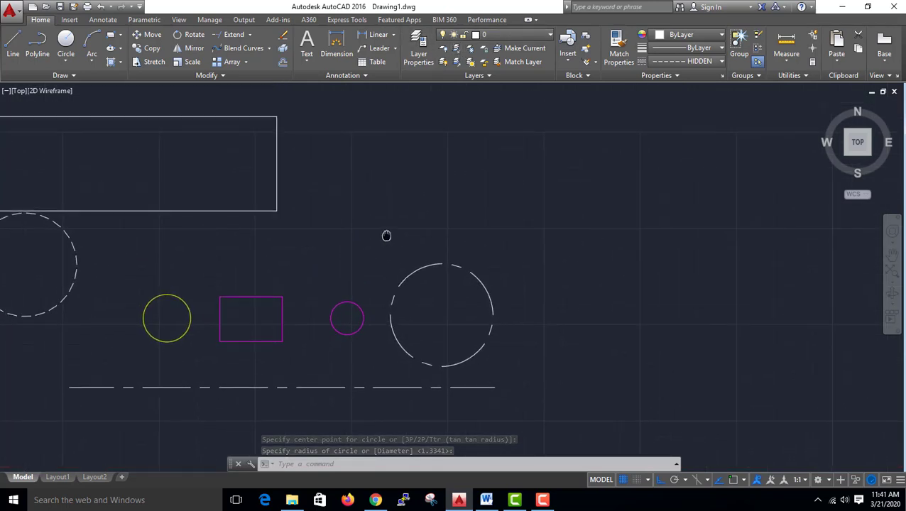